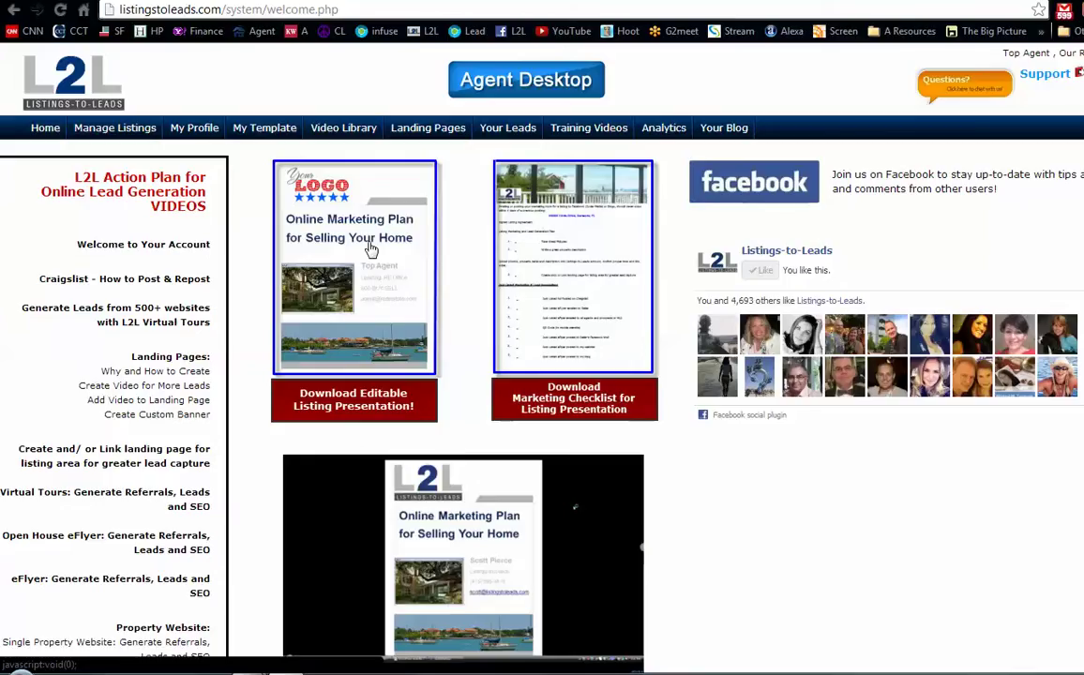
- Download the editable listing presentation and open the .ppt file in PowerPoint
left_click(372, 294)
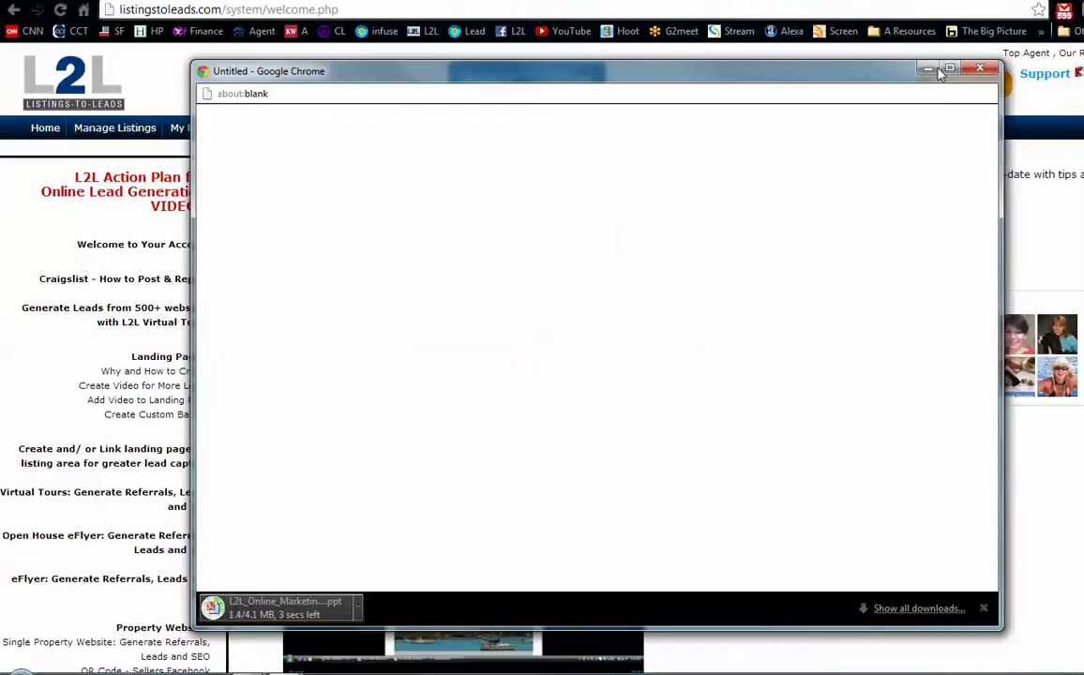
left_click(300, 610)
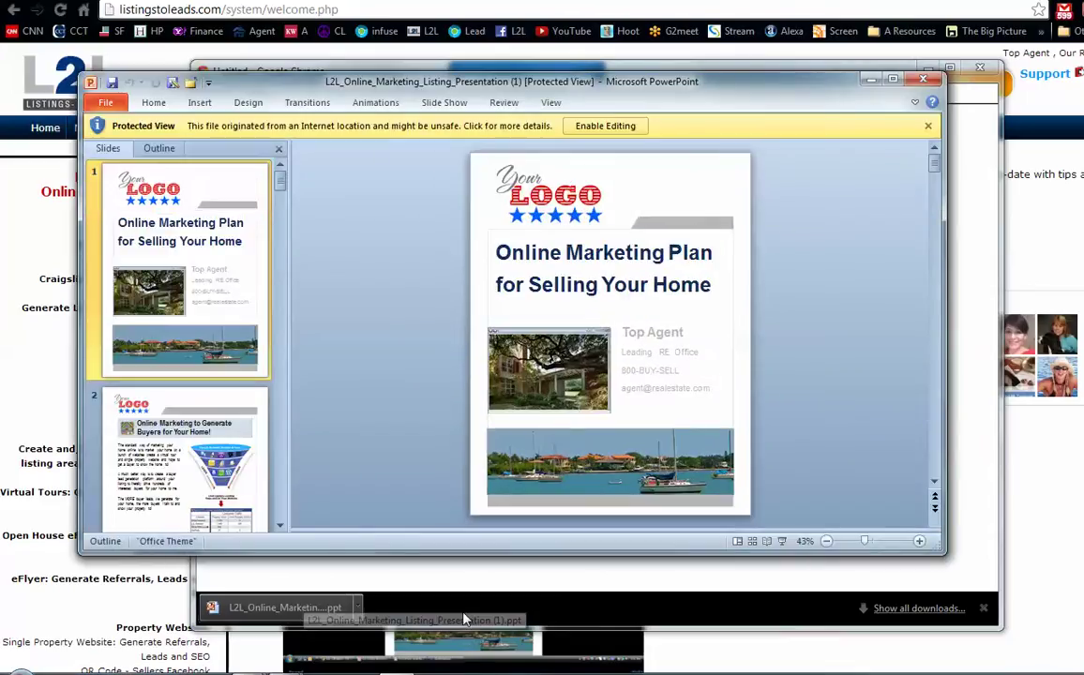
- Maximize the PowerPoint window and enable editing of the downloaded presentation
left_click(894, 81)
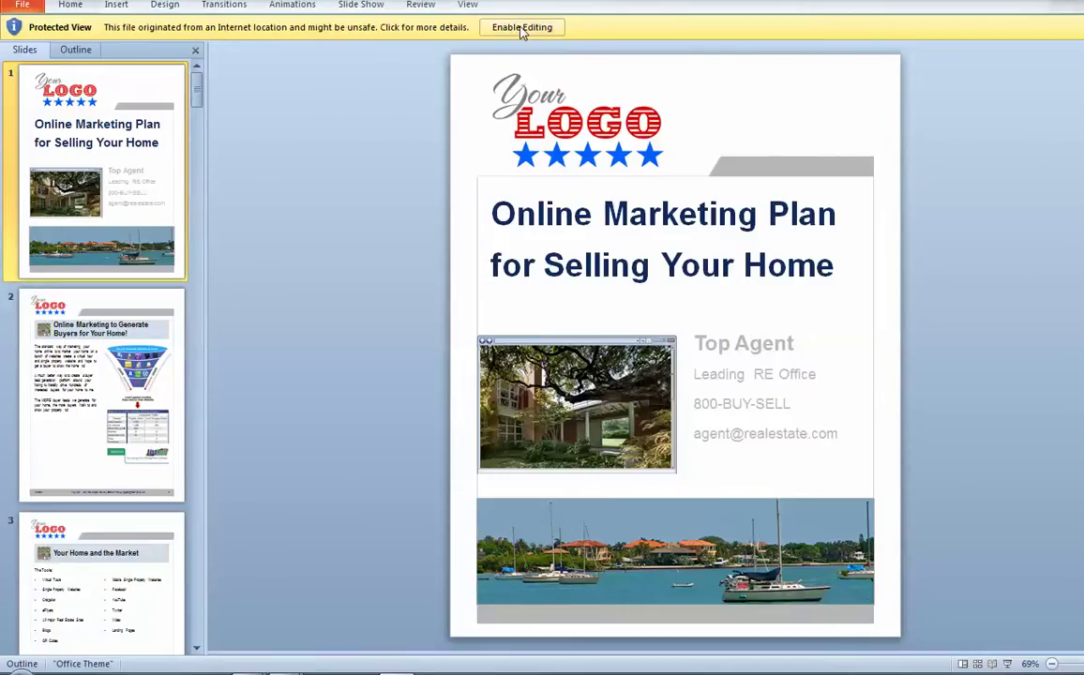
left_click(521, 28)
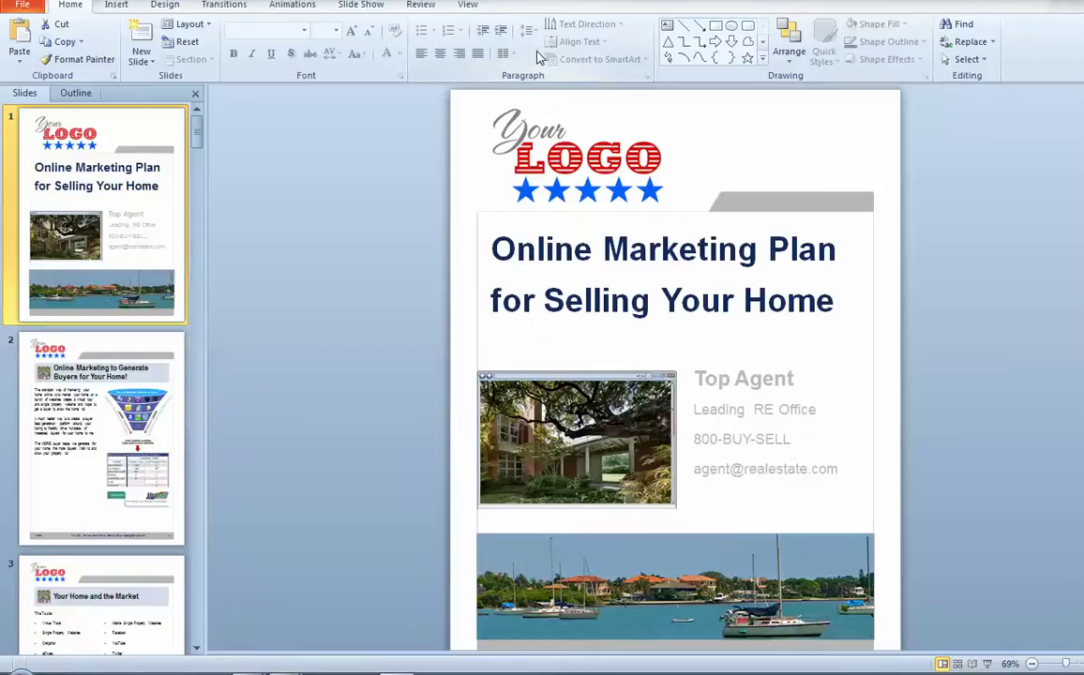
left_click(468, 5)
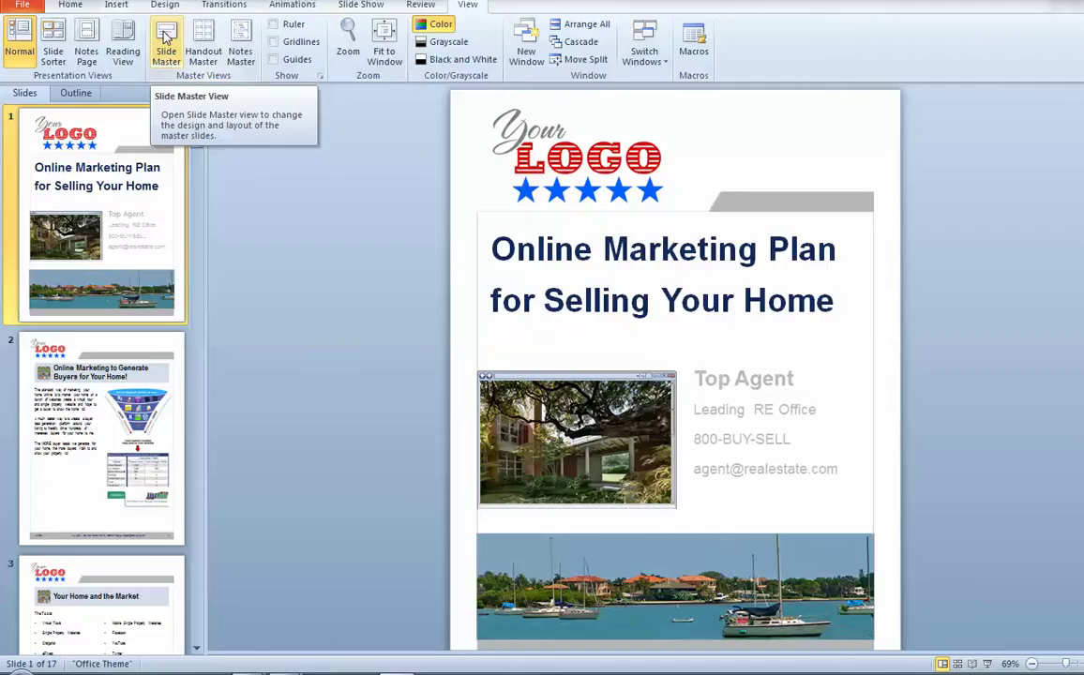
- In Slide Master, swap the title layout's Your LOGO picture for the cb logo from Logos
left_click(166, 38)
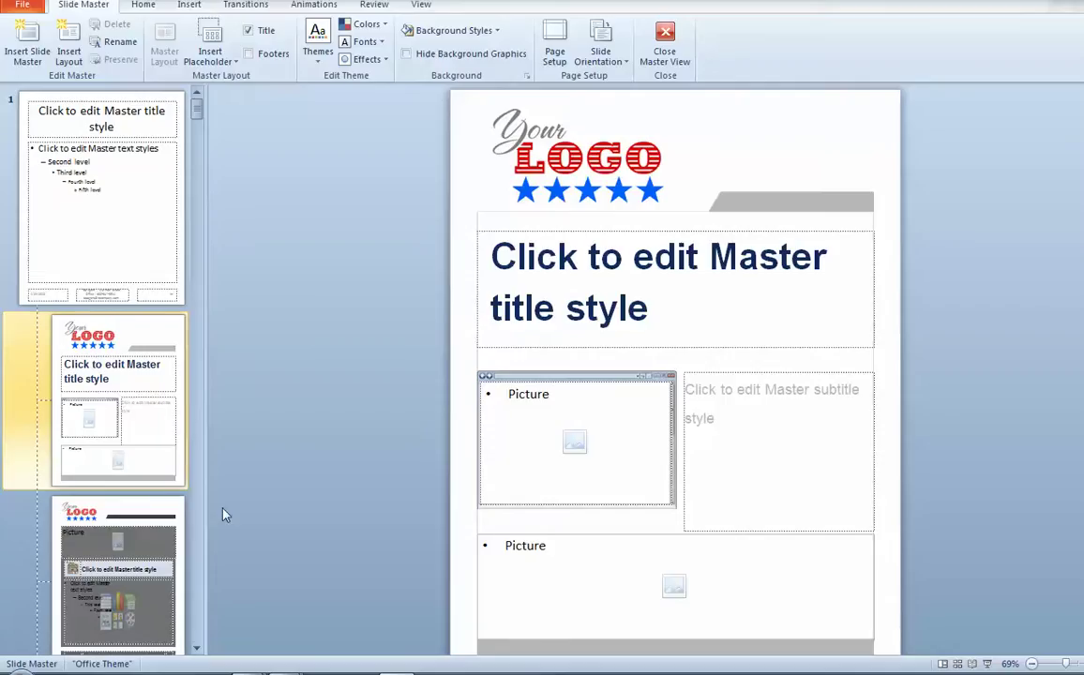
left_click(576, 164)
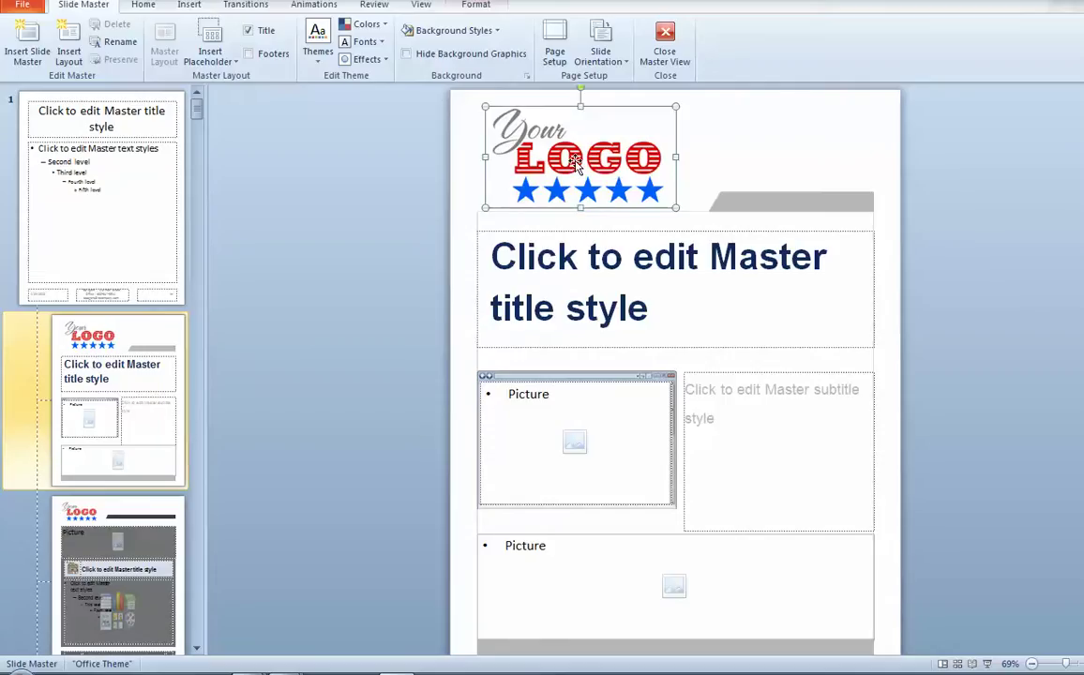
right_click(576, 161)
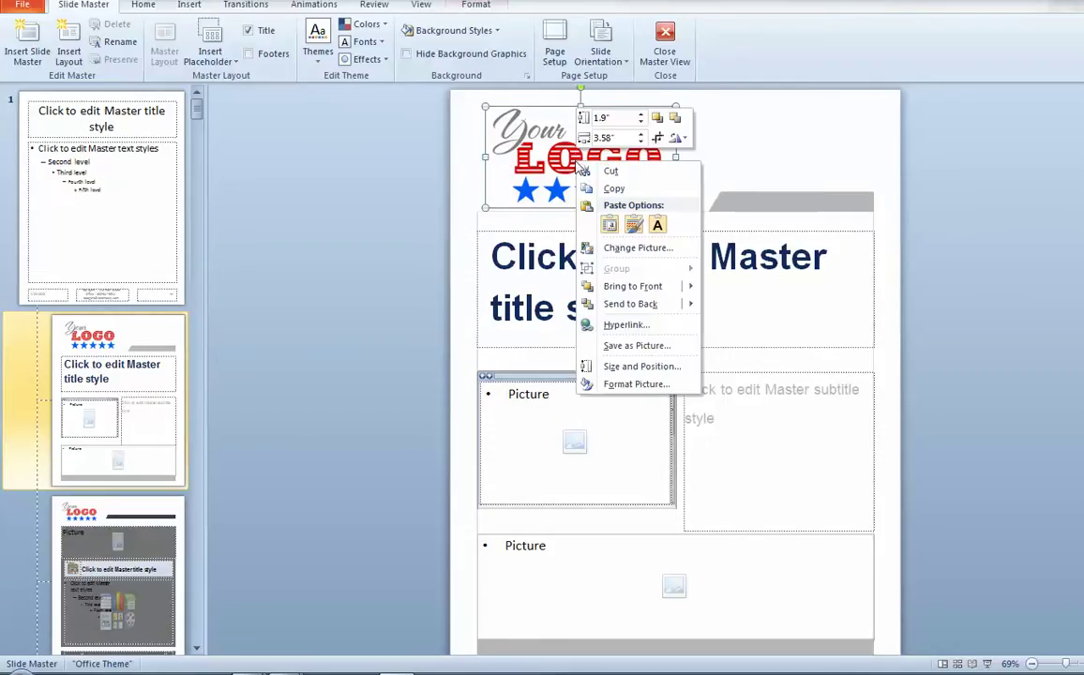
left_click(630, 251)
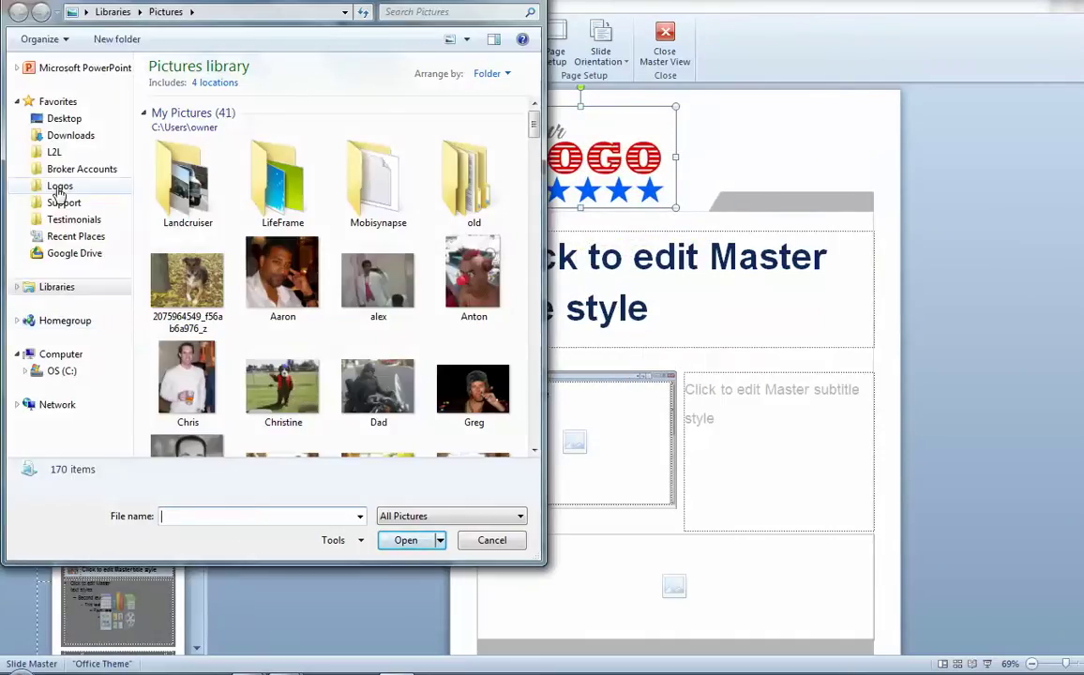
left_click(60, 187)
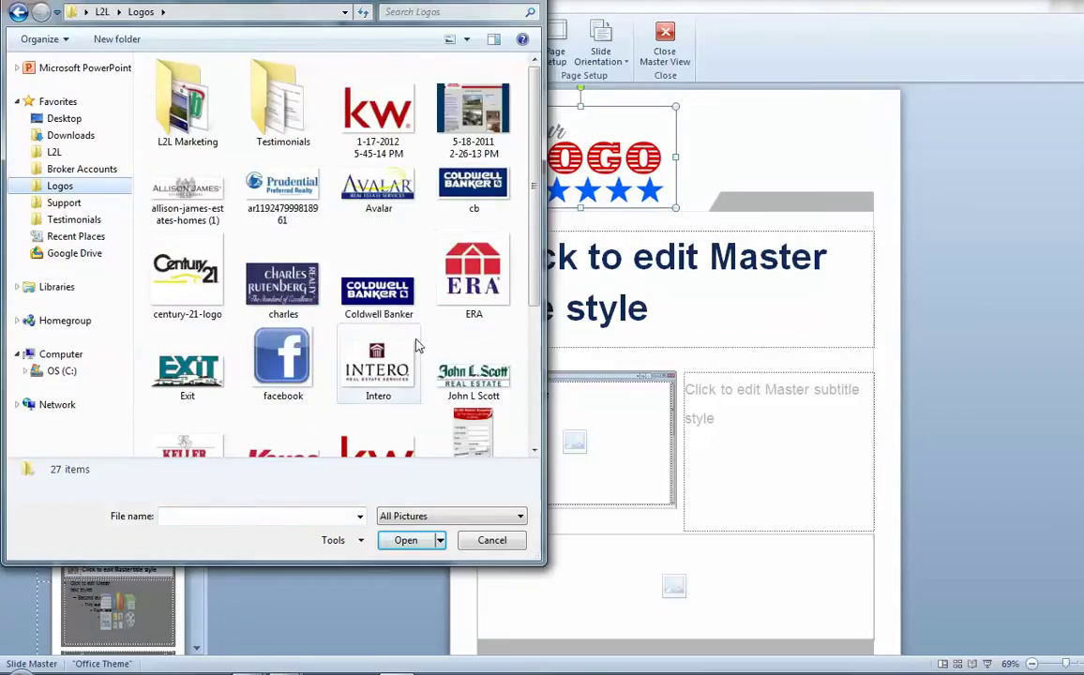
left_click(470, 185)
left_click(405, 541)
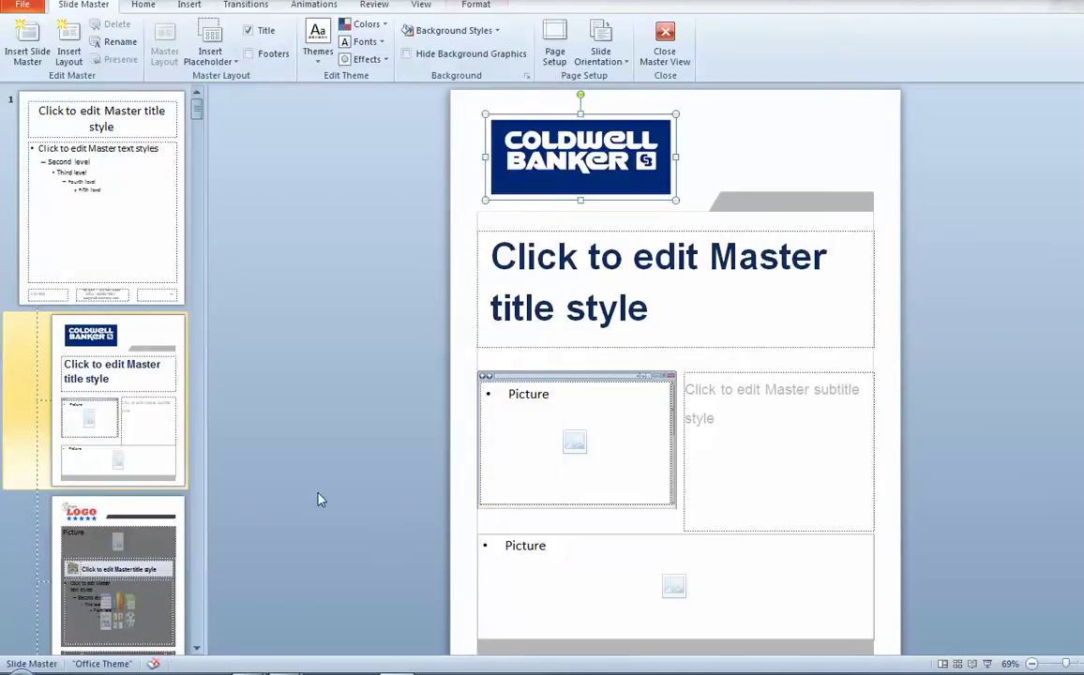
left_click(136, 516)
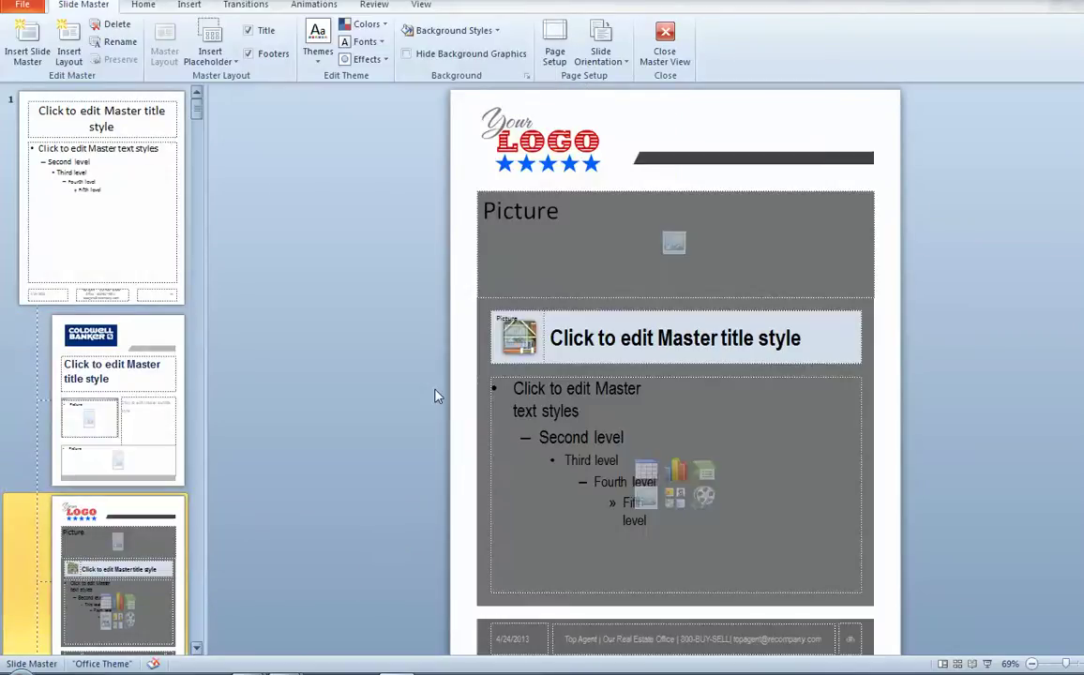
- Replace the second layout's placeholder logo with the cb Coldwell Banker logo
right_click(536, 142)
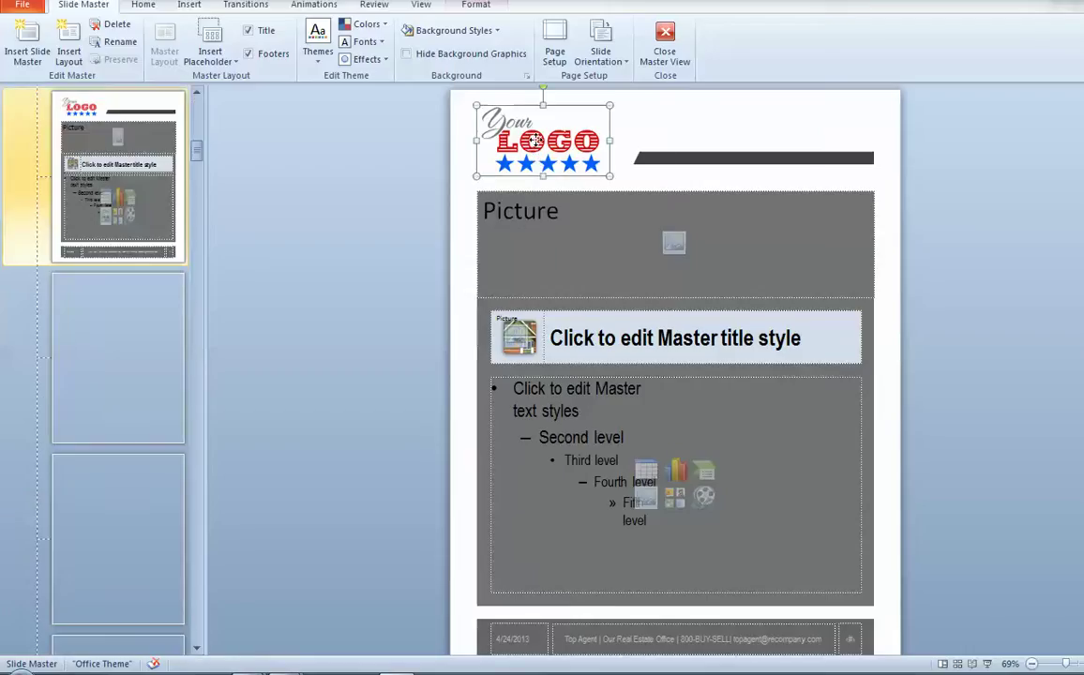
left_click(574, 228)
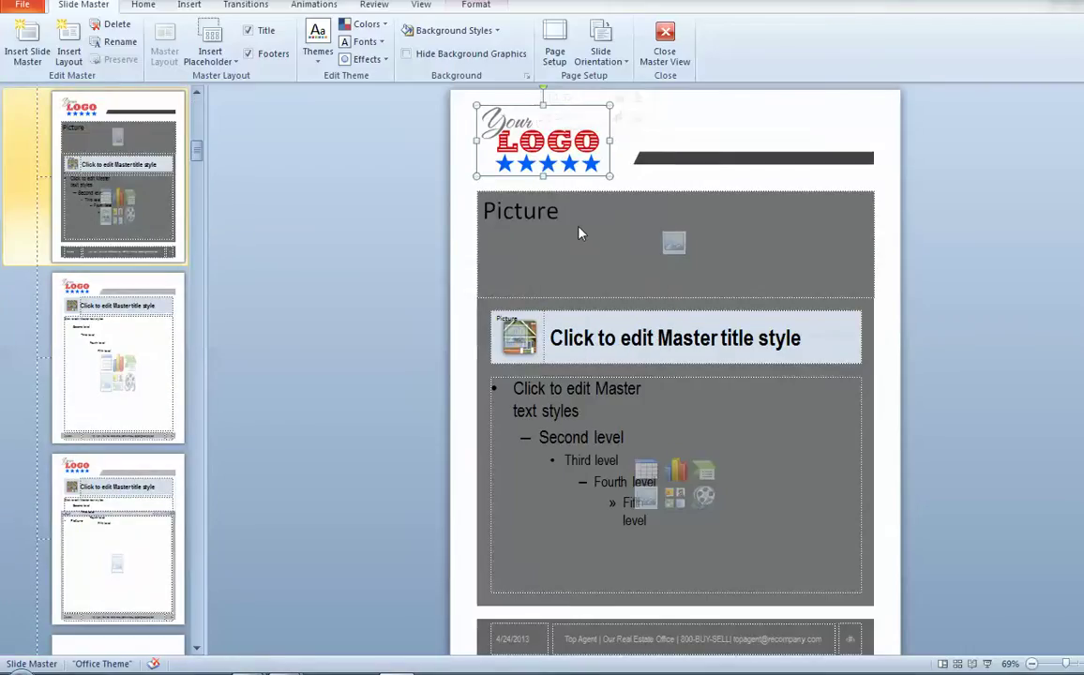
left_click(473, 192)
left_click(424, 542)
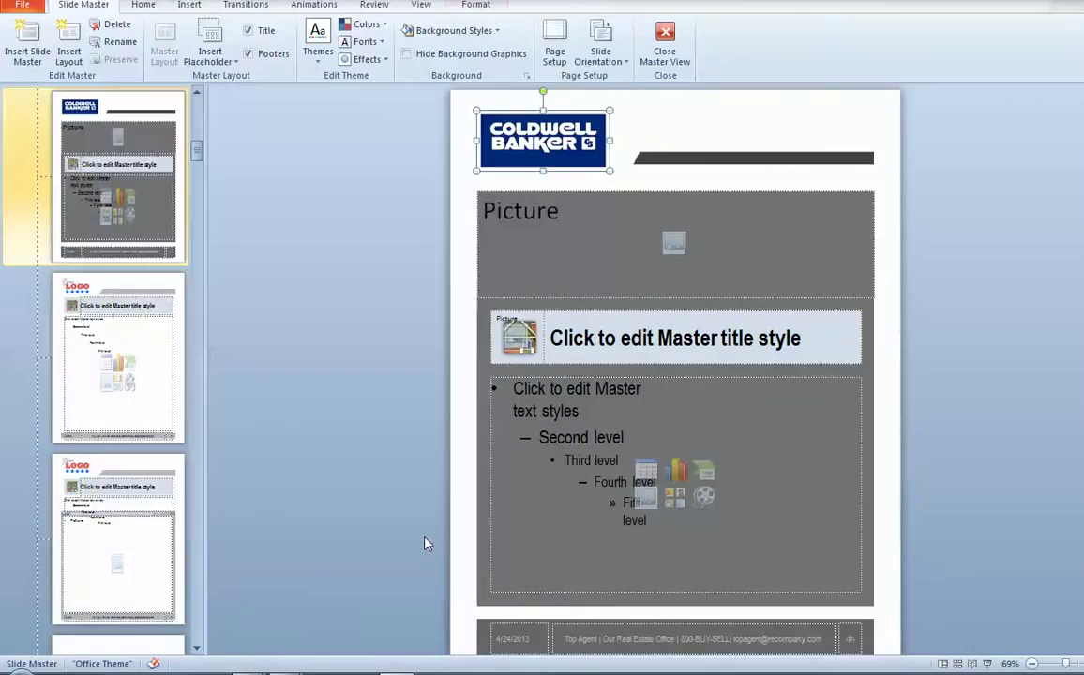
left_click(177, 324)
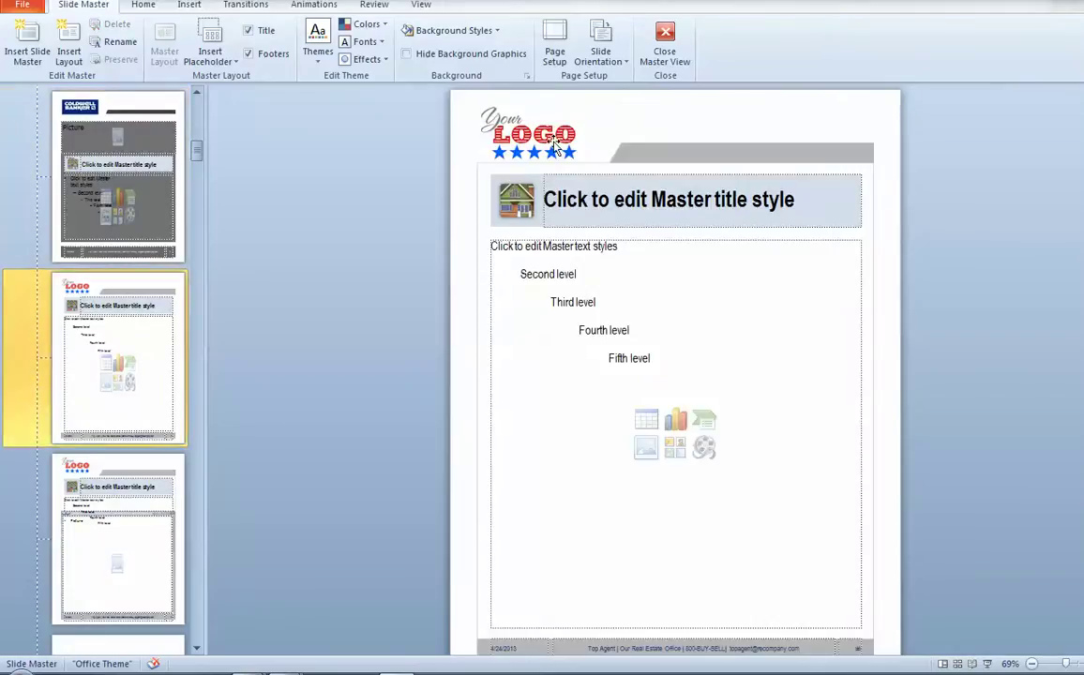
- Change the next layout's Your LOGO picture to the cb logo file
right_click(551, 139)
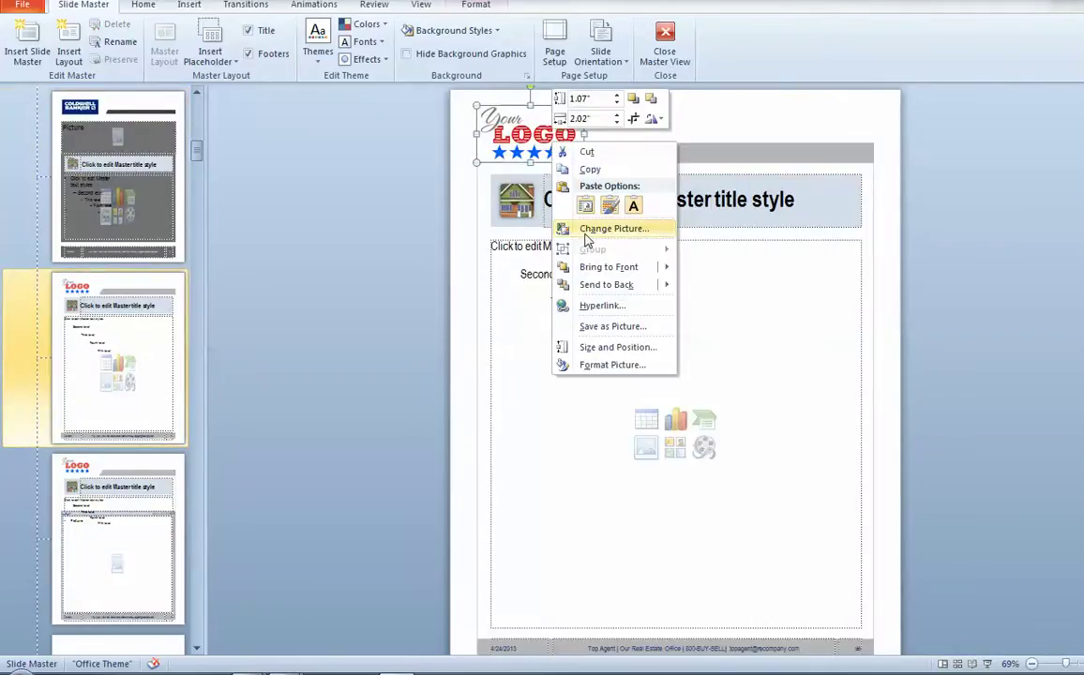
left_click(601, 230)
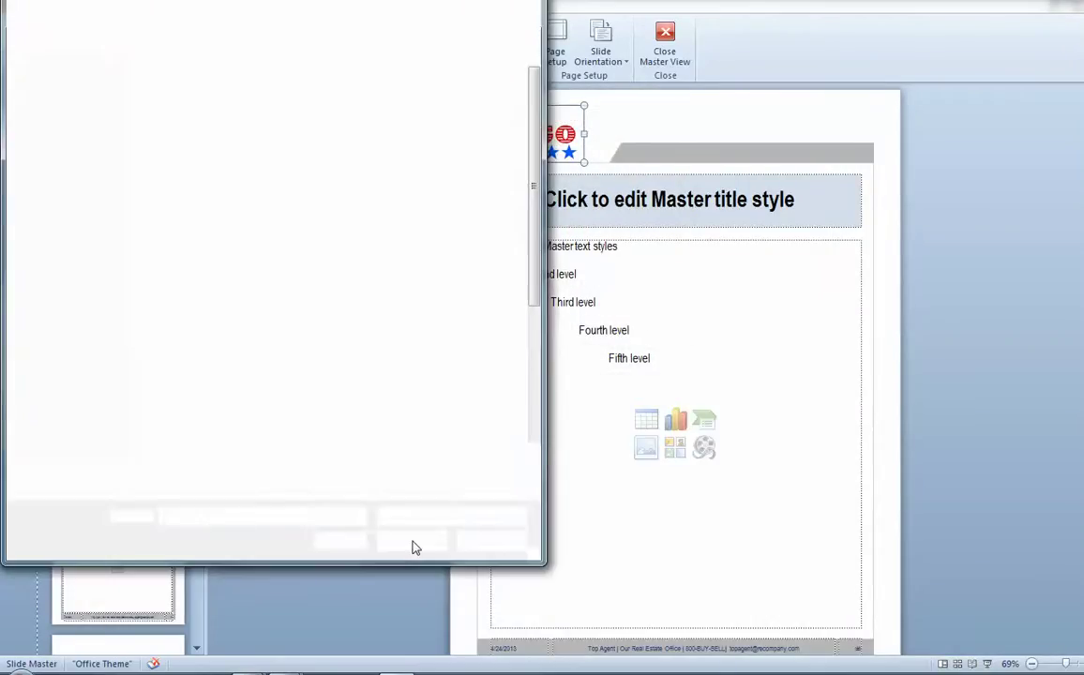
left_click(474, 192)
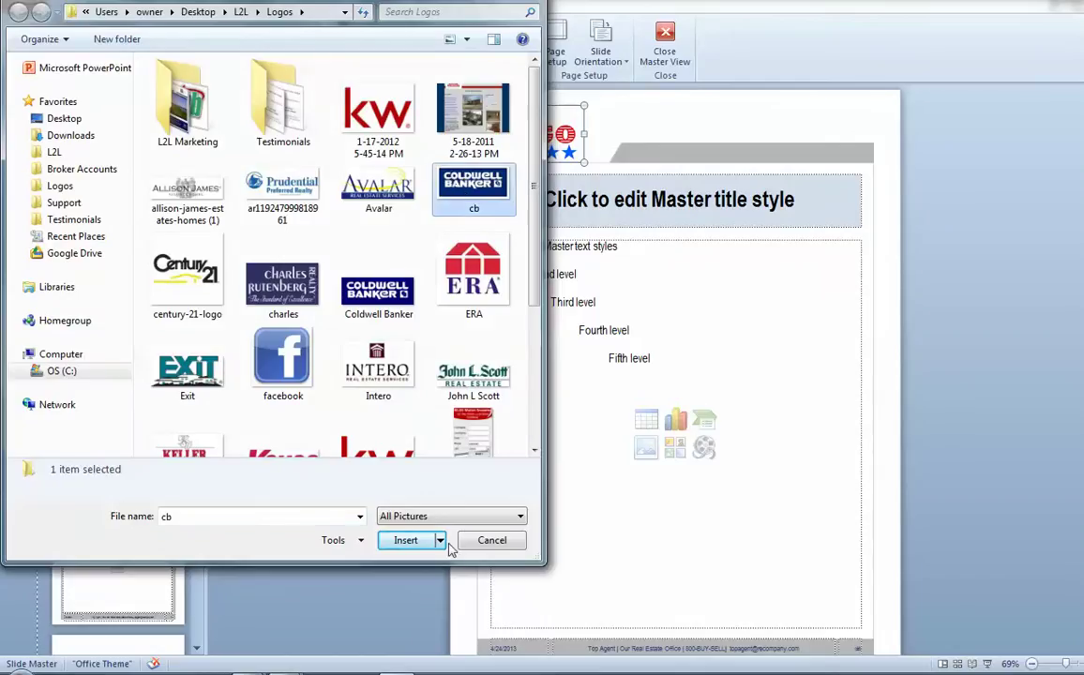
left_click(413, 544)
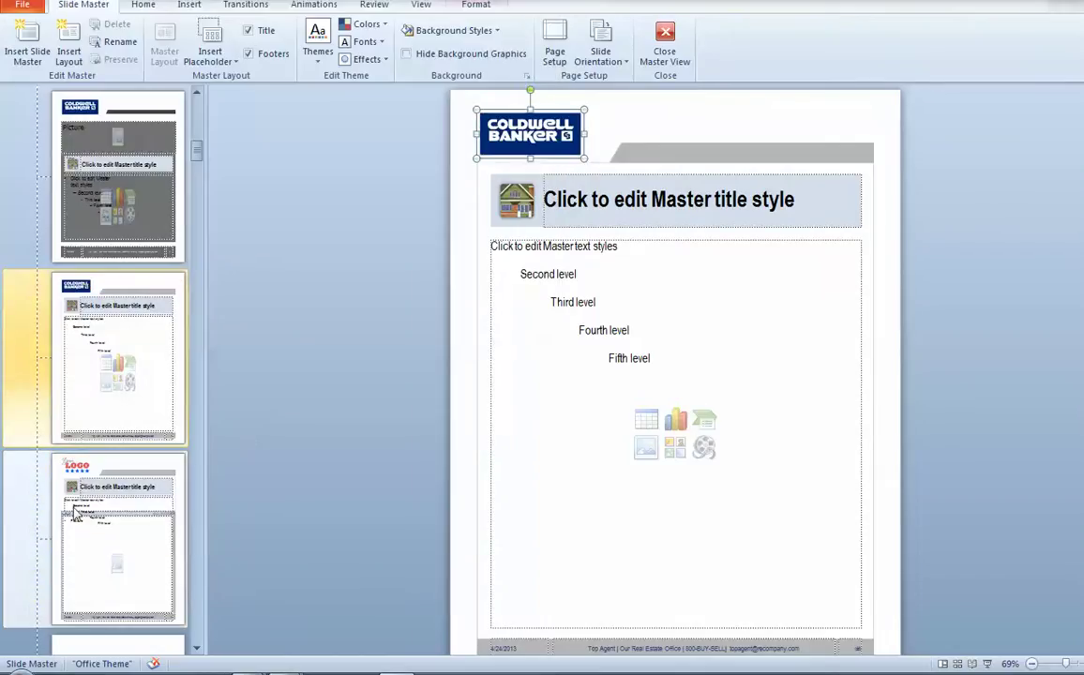
left_click(160, 469)
- Put the cb logo on the remaining layout, then close Master View
left_click(530, 127)
right_click(563, 133)
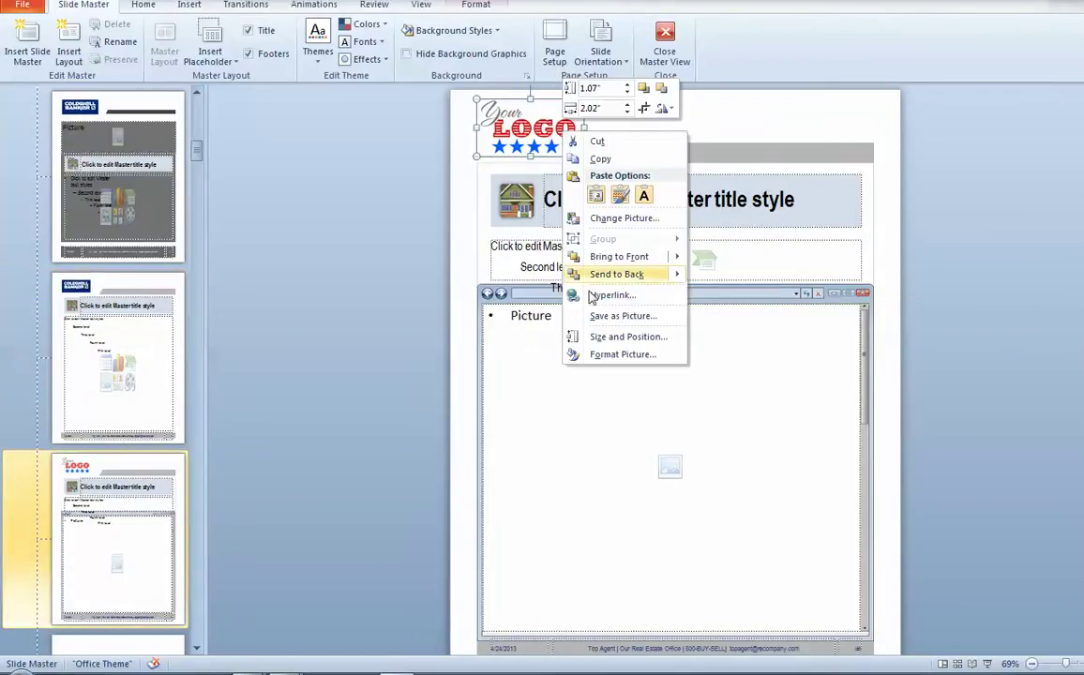
left_click(614, 222)
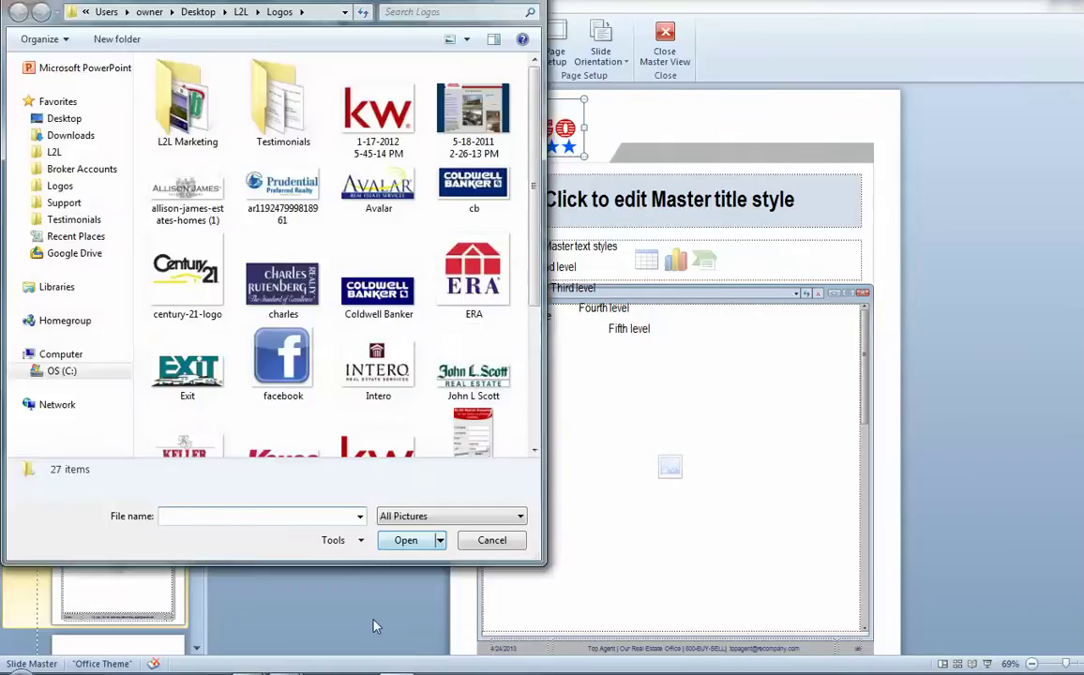
left_click(477, 199)
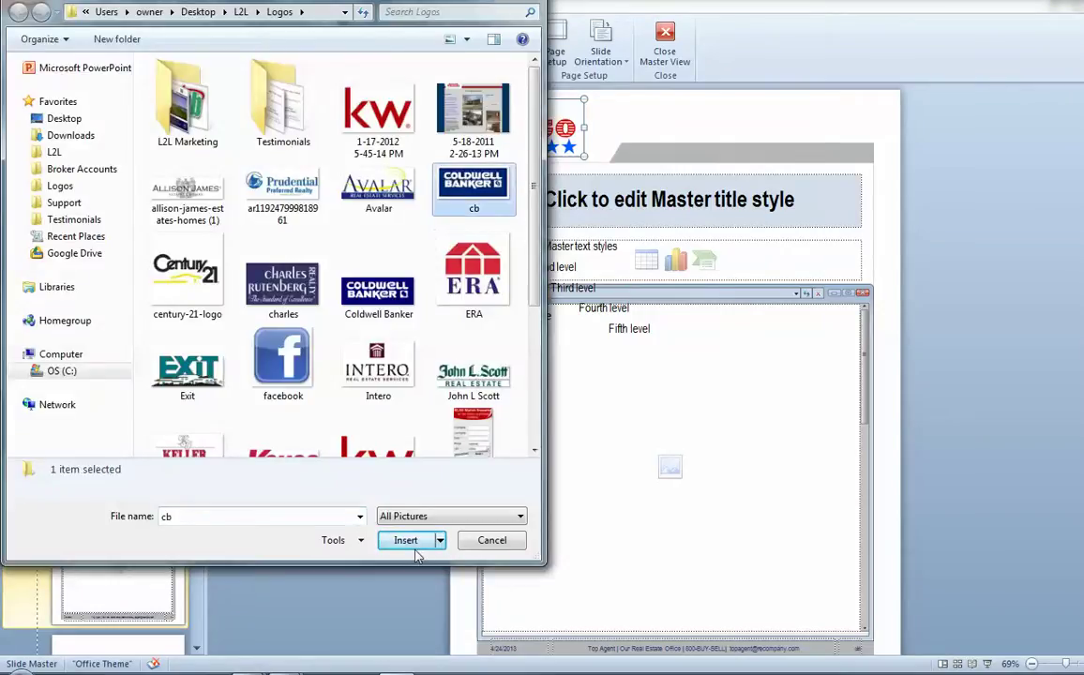
left_click(413, 546)
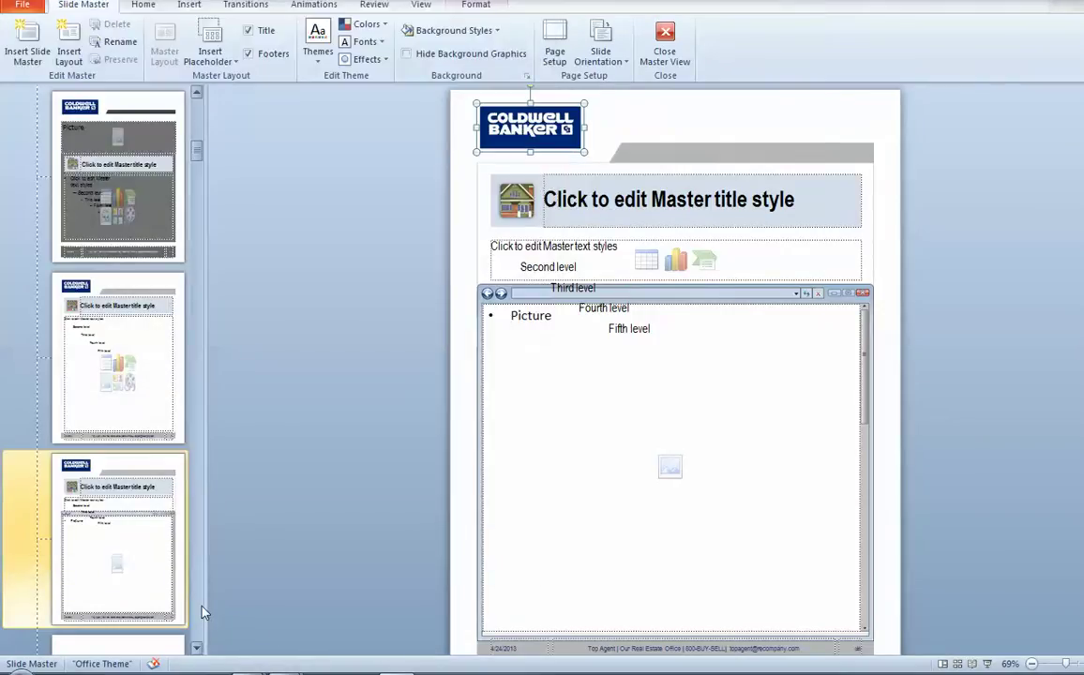
scroll(182, 581, "down", 2)
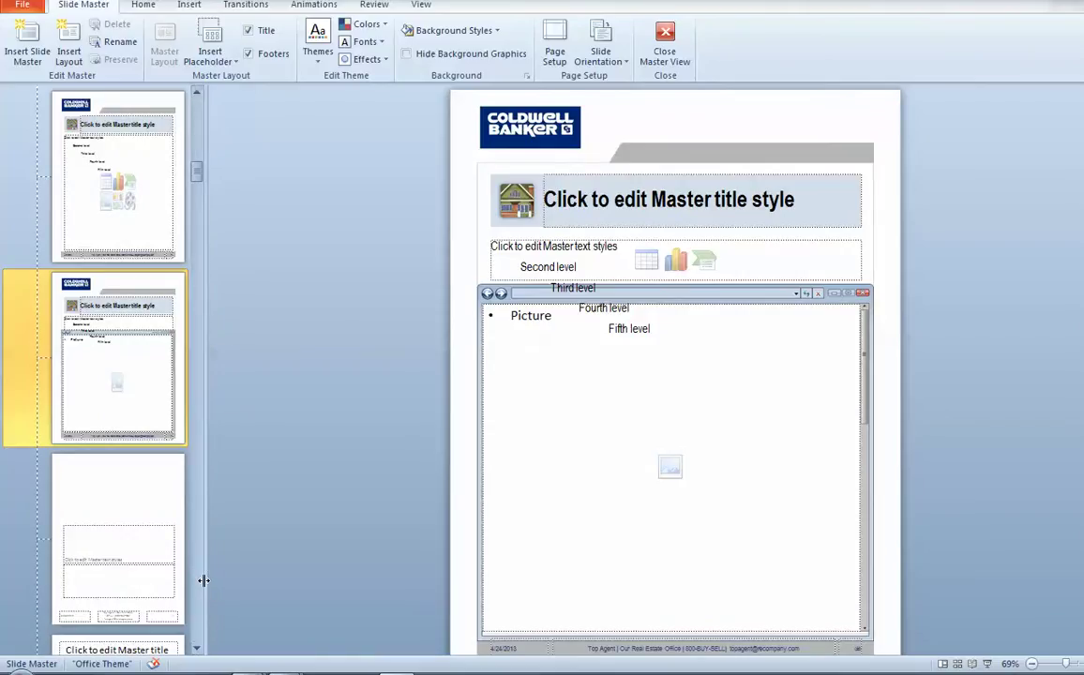
scroll(197, 636, "down", 2)
scroll(197, 638, "down", 2)
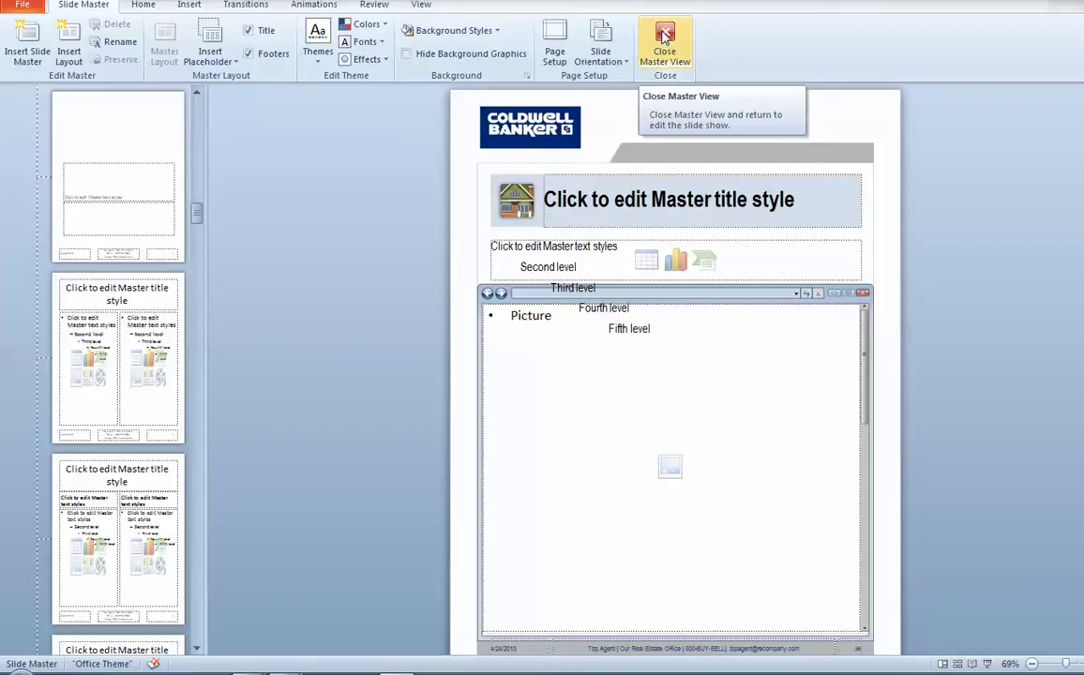
left_click(665, 36)
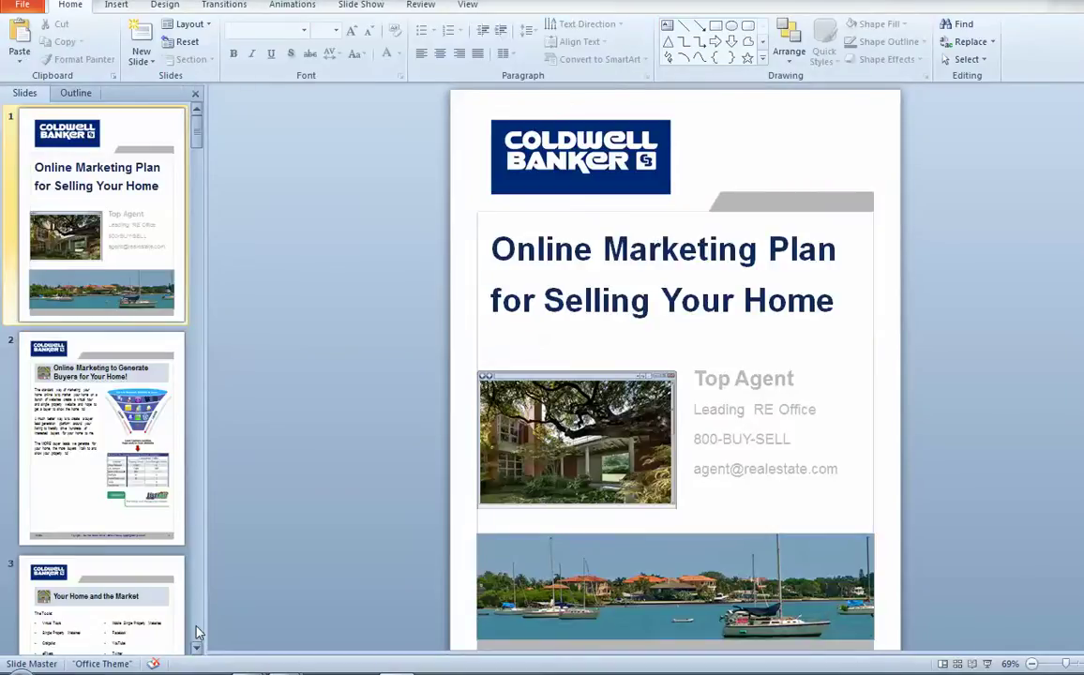
- Review the slides for the Coldwell Banker logo, inspect the Top Agent contact text, and display slide 2
scroll(200, 636, "down", 1)
scroll(198, 634, "down", 2)
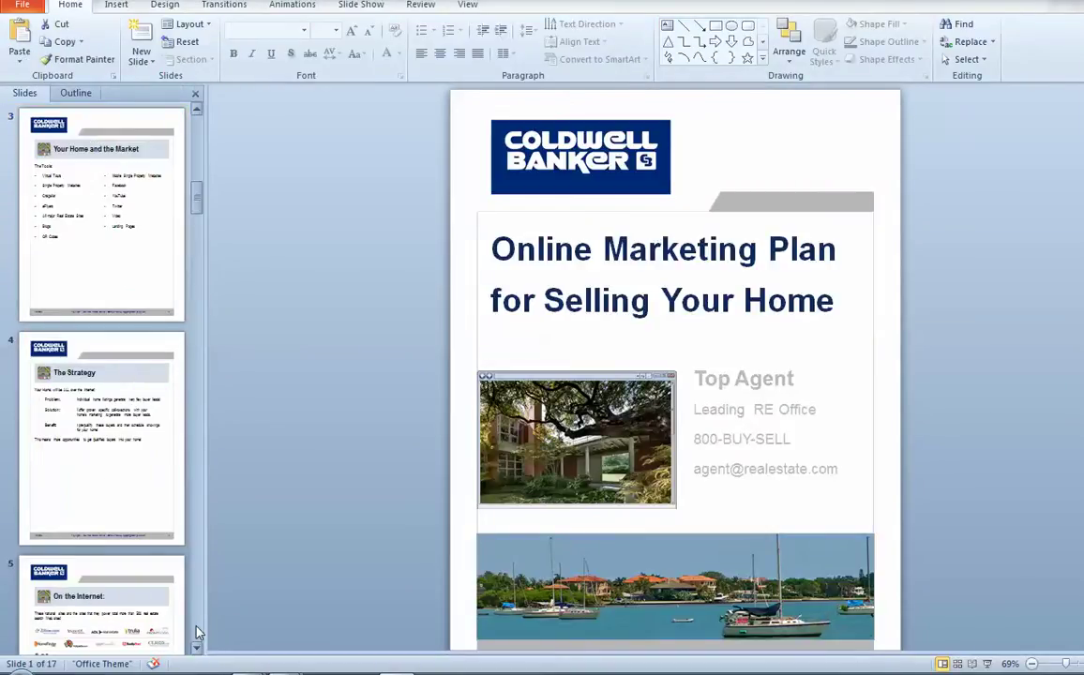
scroll(199, 630, "down", 3)
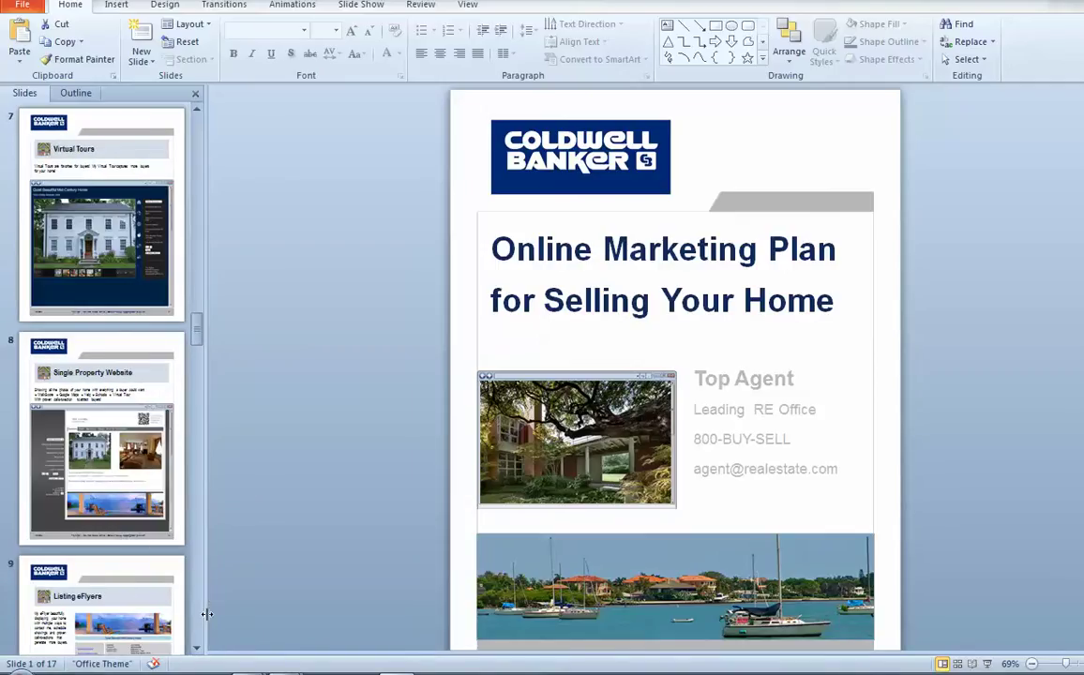
scroll(203, 631, "down", 1)
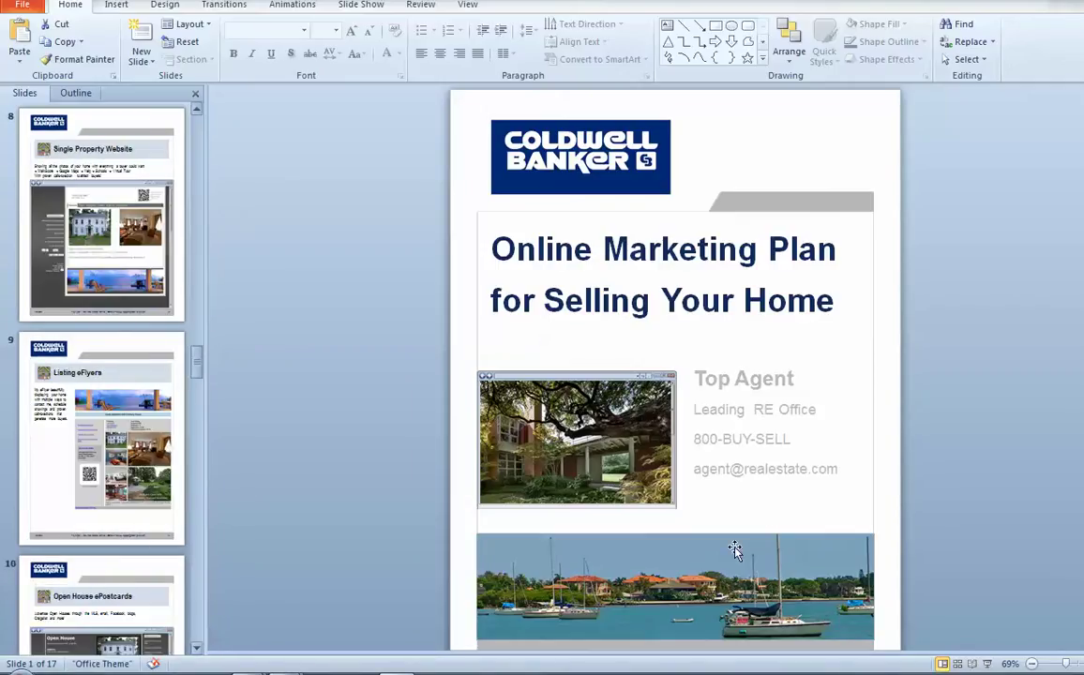
left_click(708, 376)
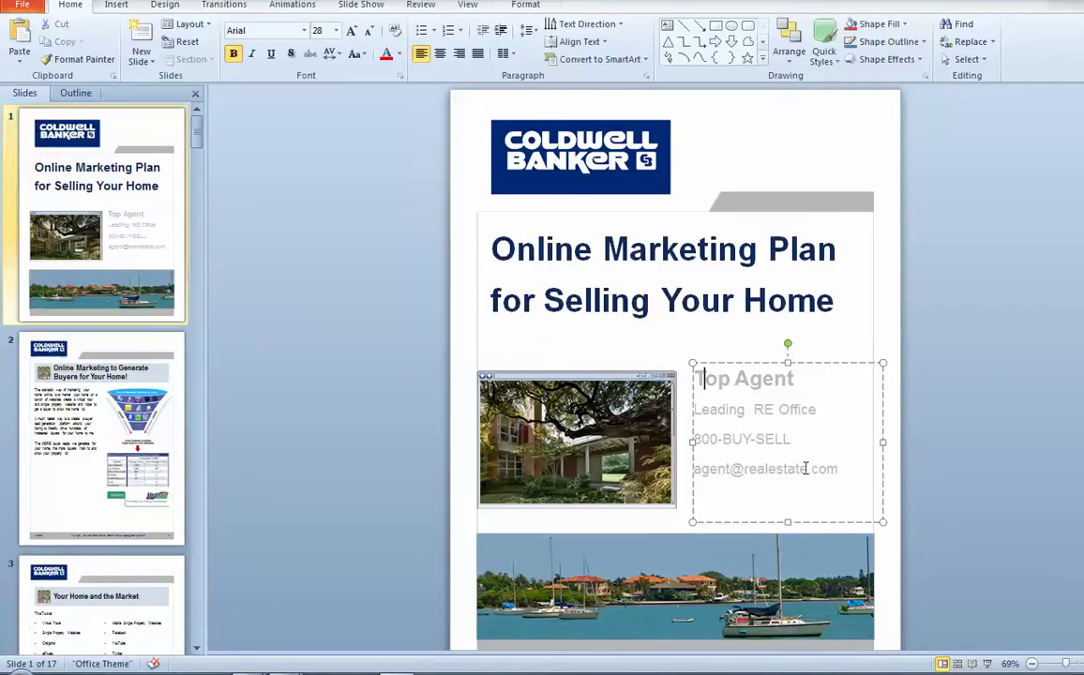
left_click_drag(848, 469, 700, 385)
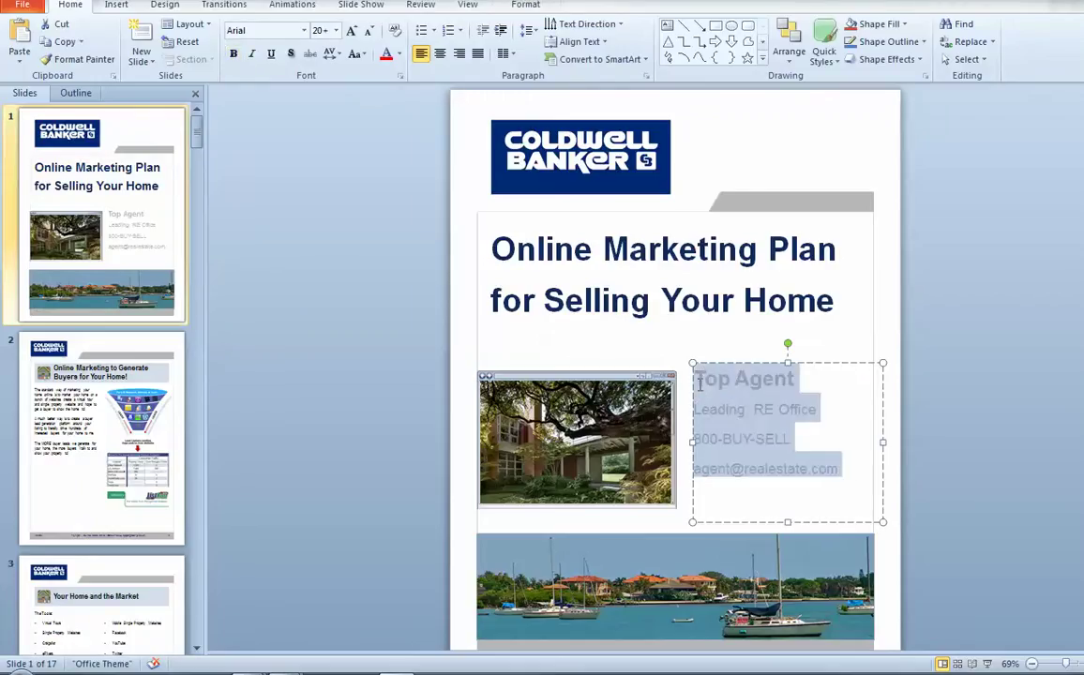
left_click(604, 320)
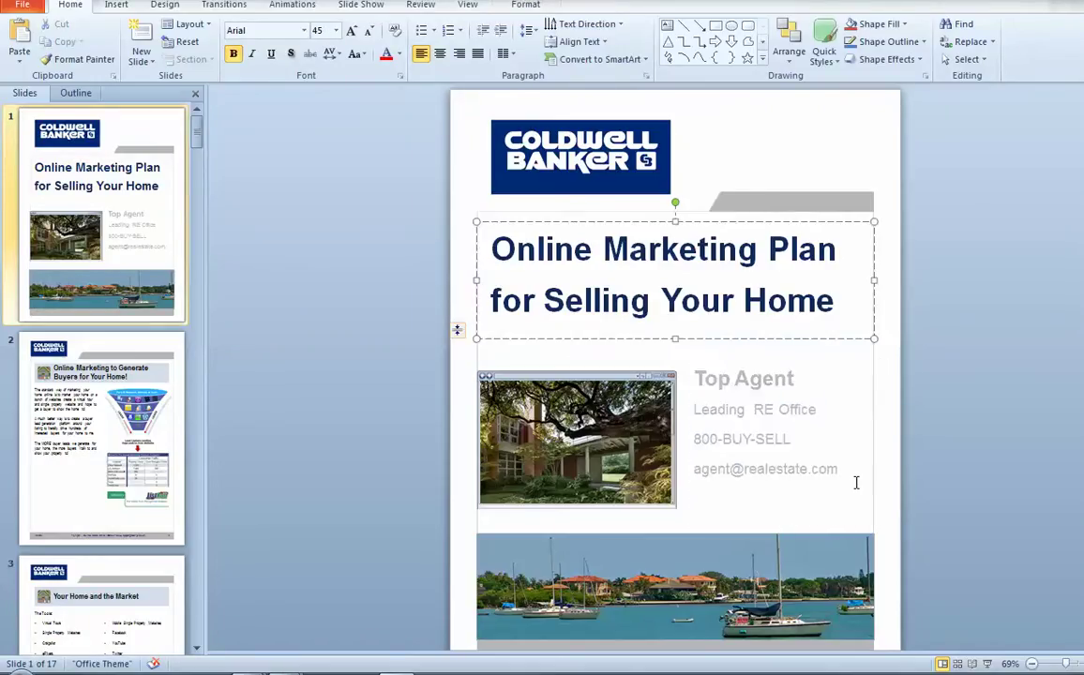
left_click(896, 478)
scroll(775, 502, "down", 2)
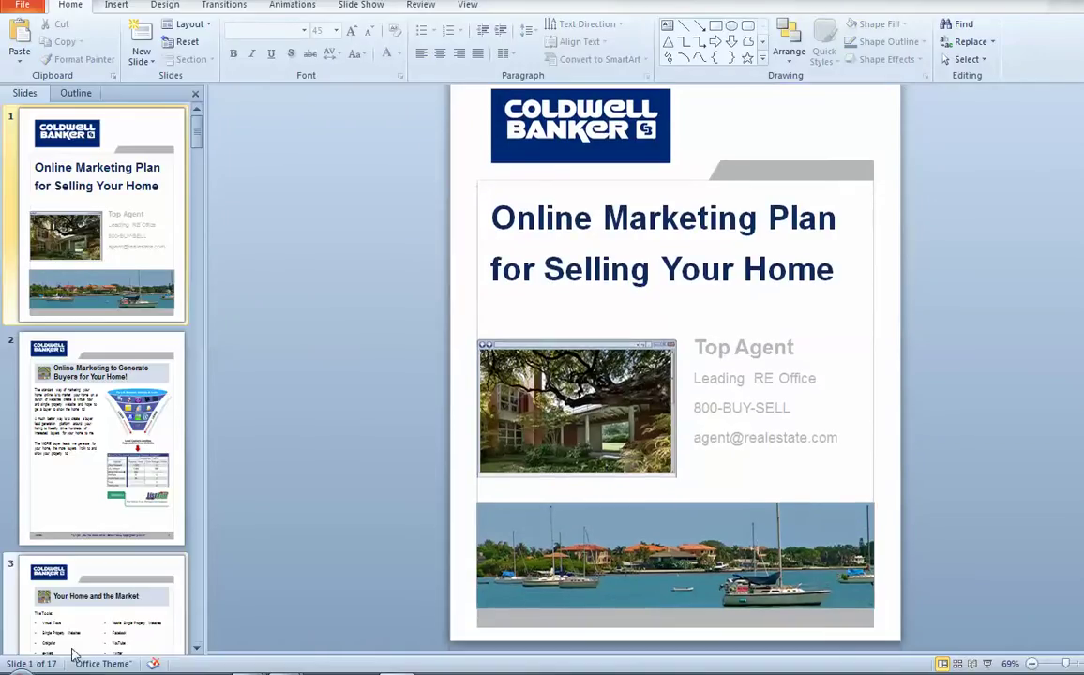
left_click(102, 394)
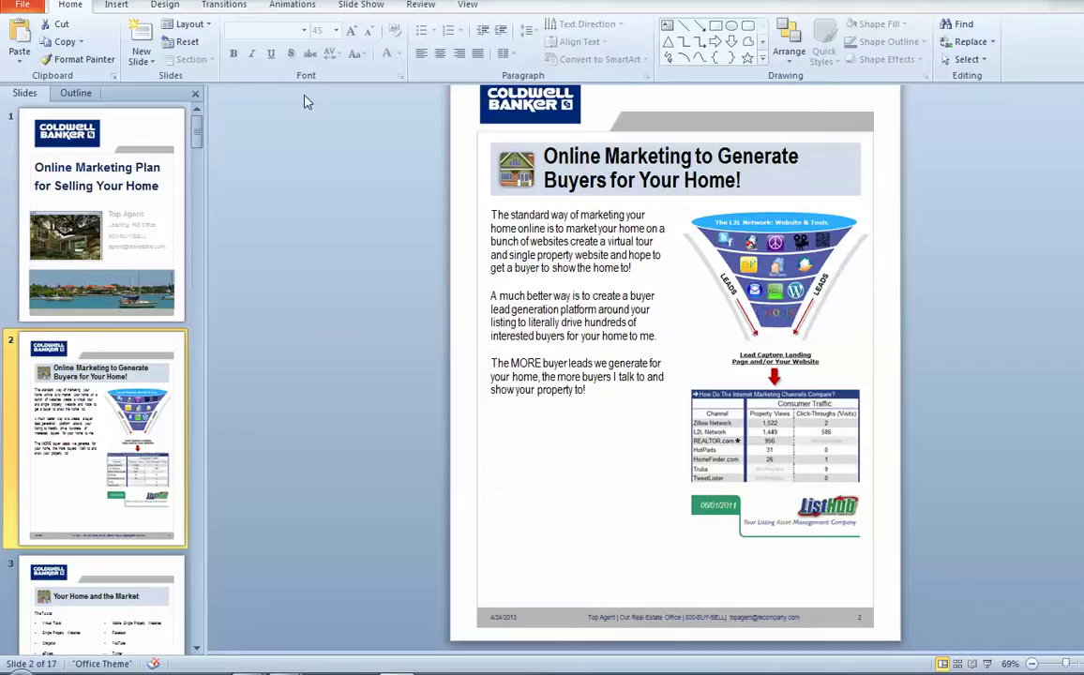
- In Header & Footer, replace 'Top Agent' with the agent's name and apply to all slides
left_click(117, 6)
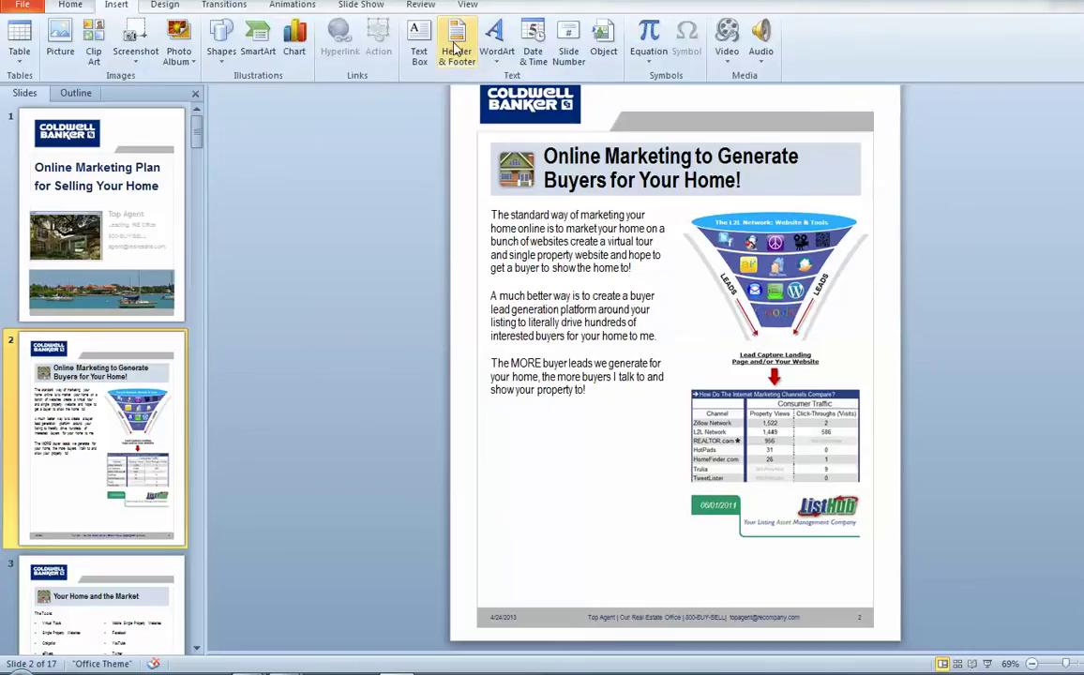
left_click(456, 48)
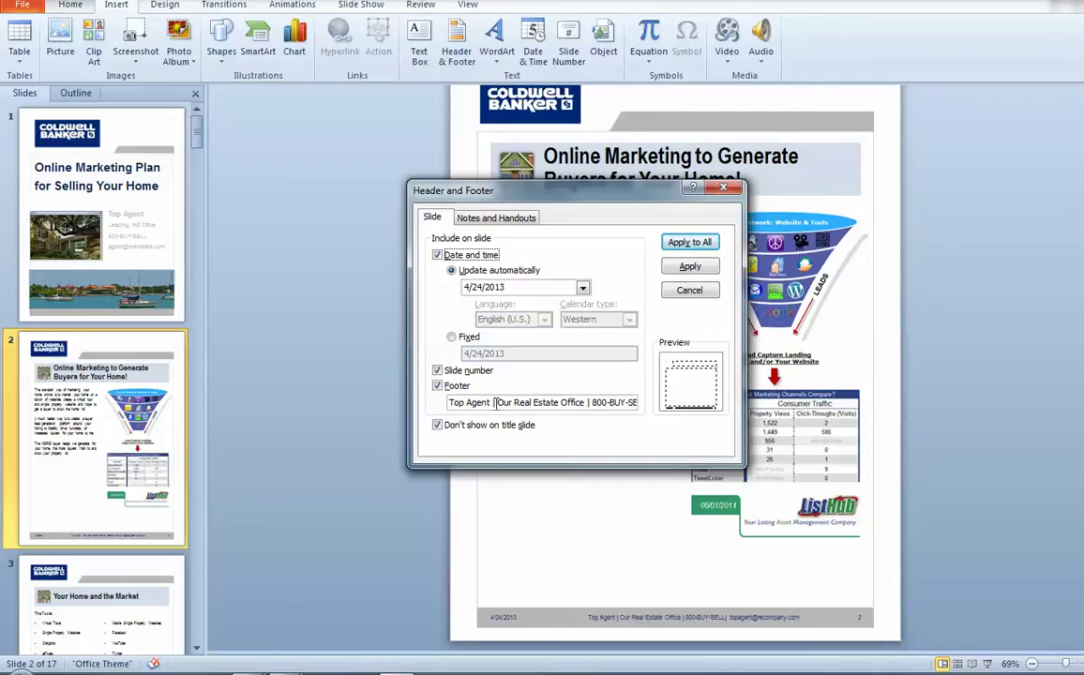
left_click_drag(490, 402, 300, 371)
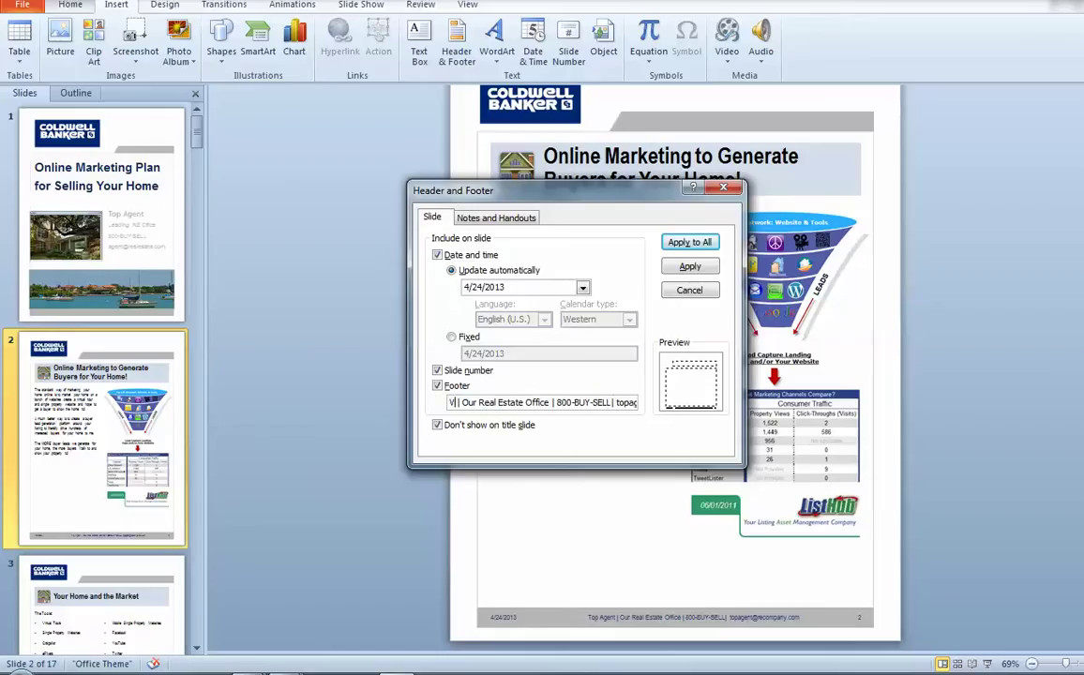
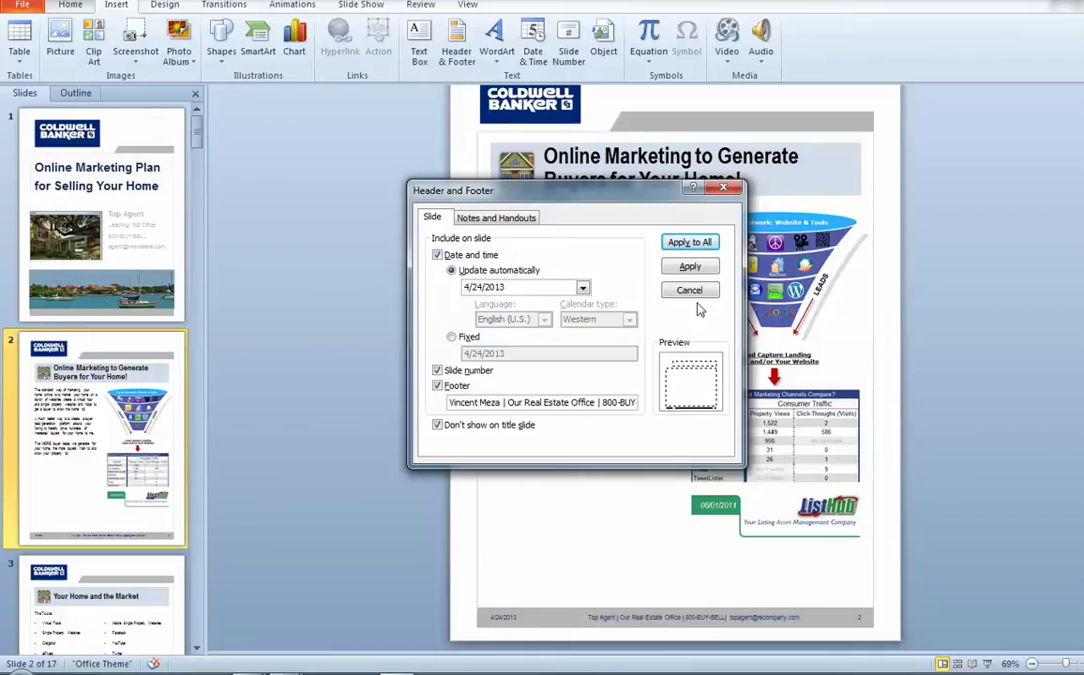
left_click(691, 244)
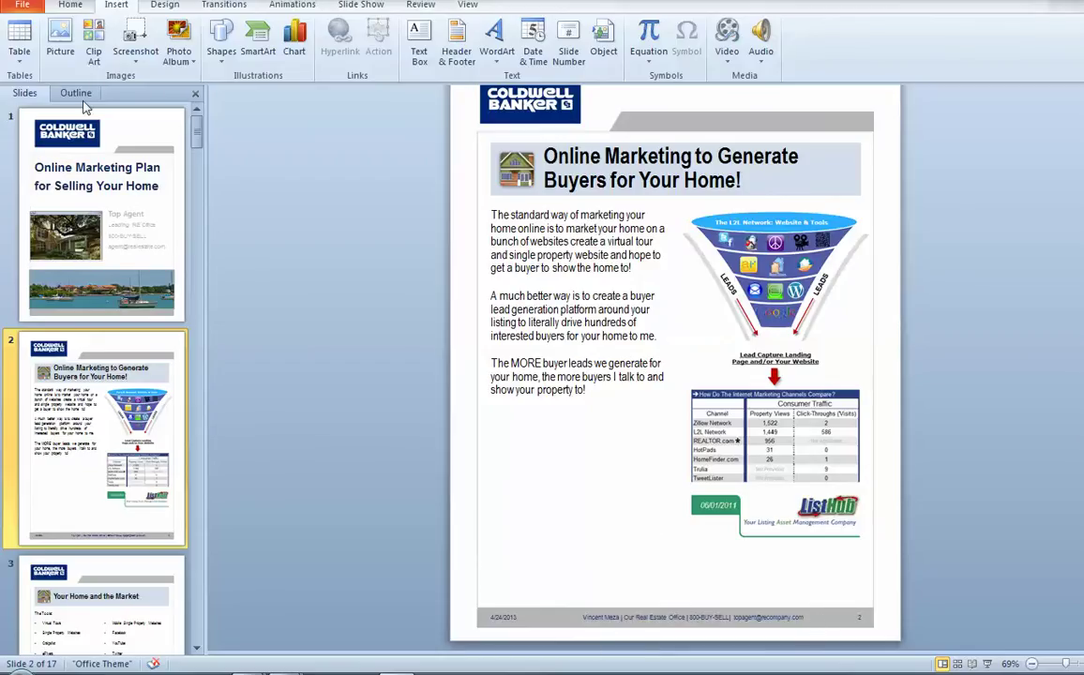
left_click(72, 6)
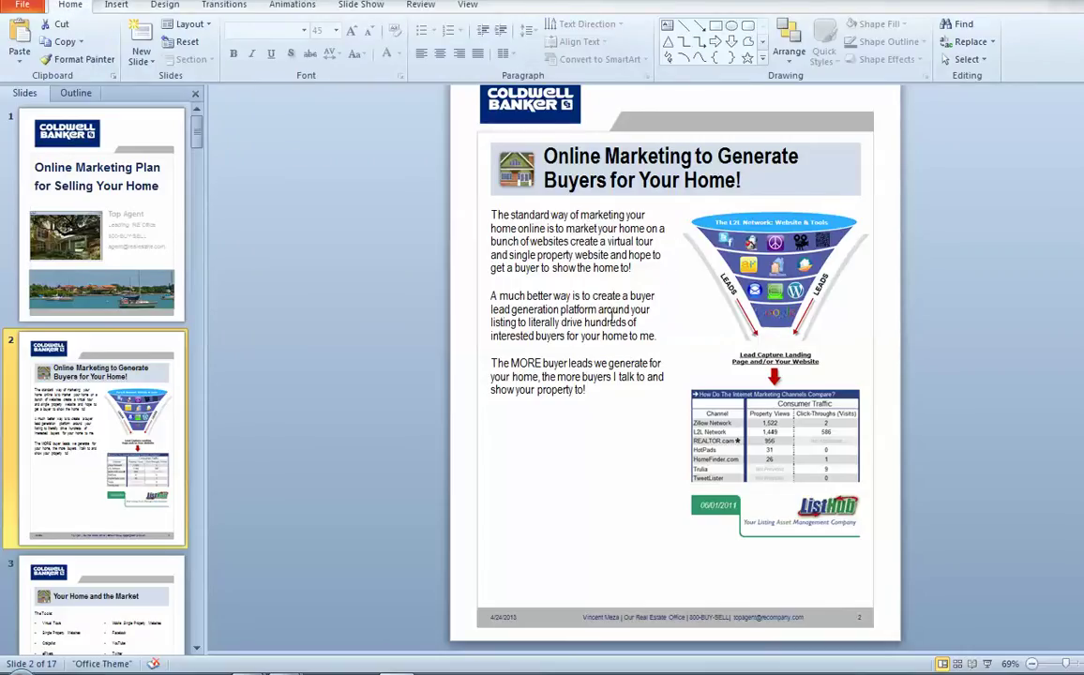
- Bring the Listings-to-Leads Agent Desktop page in Chrome back to the front
mouse_move(286, 671)
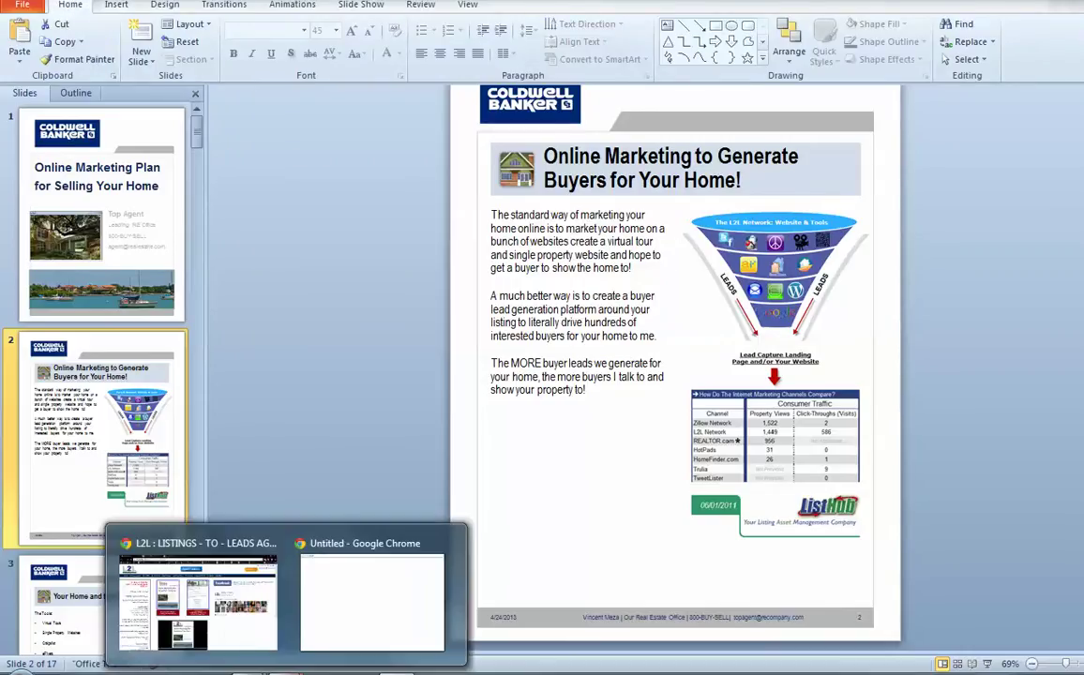
left_click(179, 537)
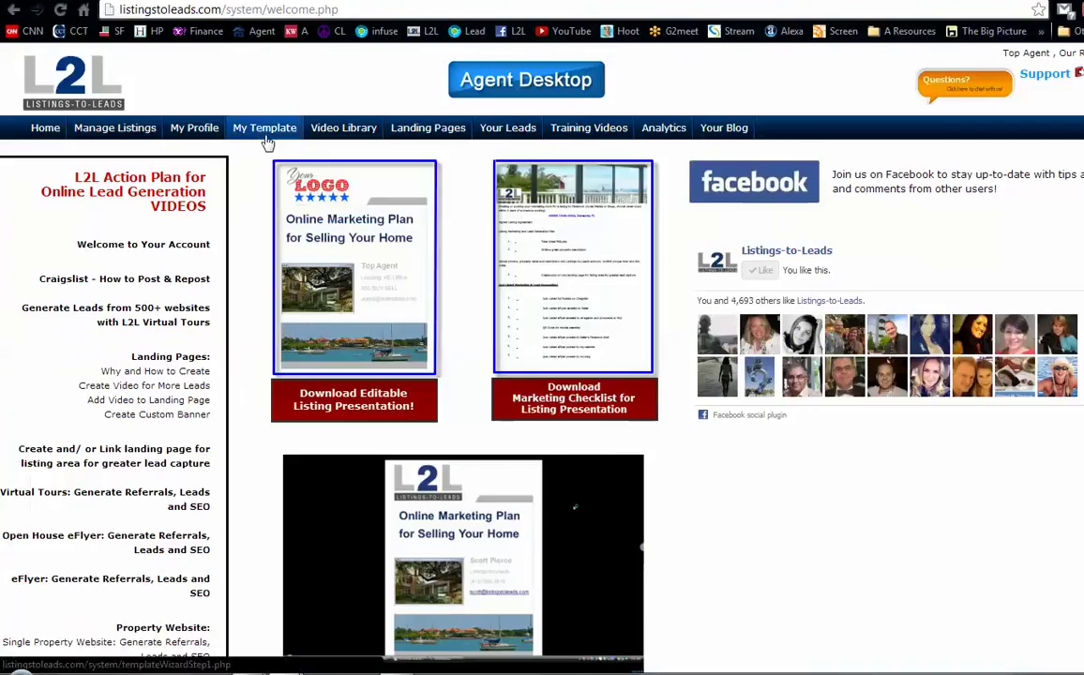